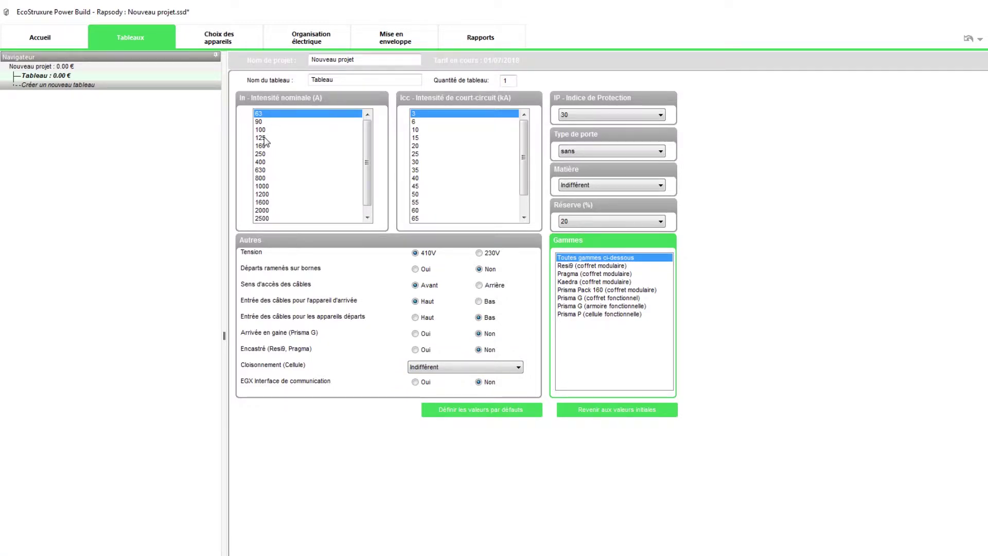
- Set the Tableau to In 125 A, Icc 10 kA, with the Pragma (coffret modulaire) range
{"action": "left_click", "coordinate": [262, 138]}
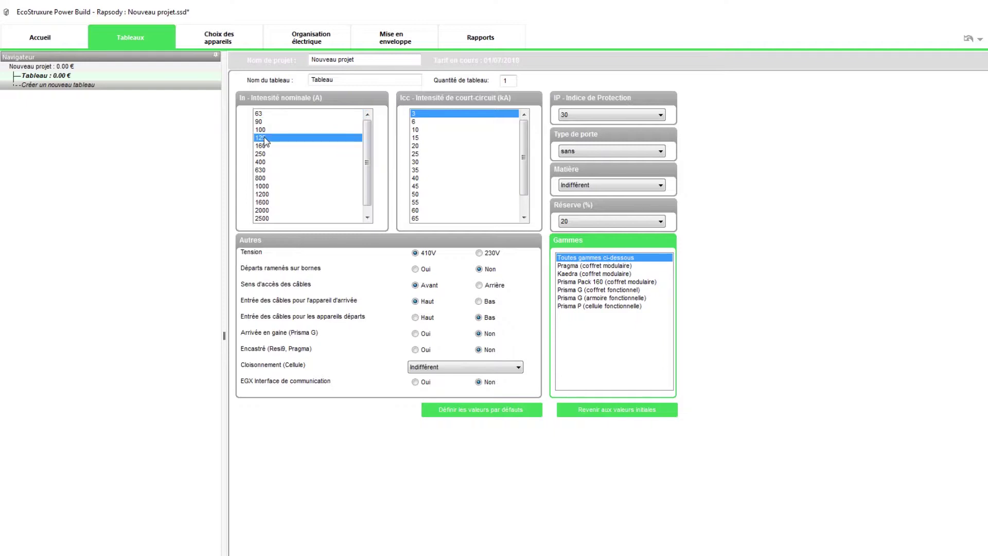
{"action": "left_click", "coordinate": [417, 130]}
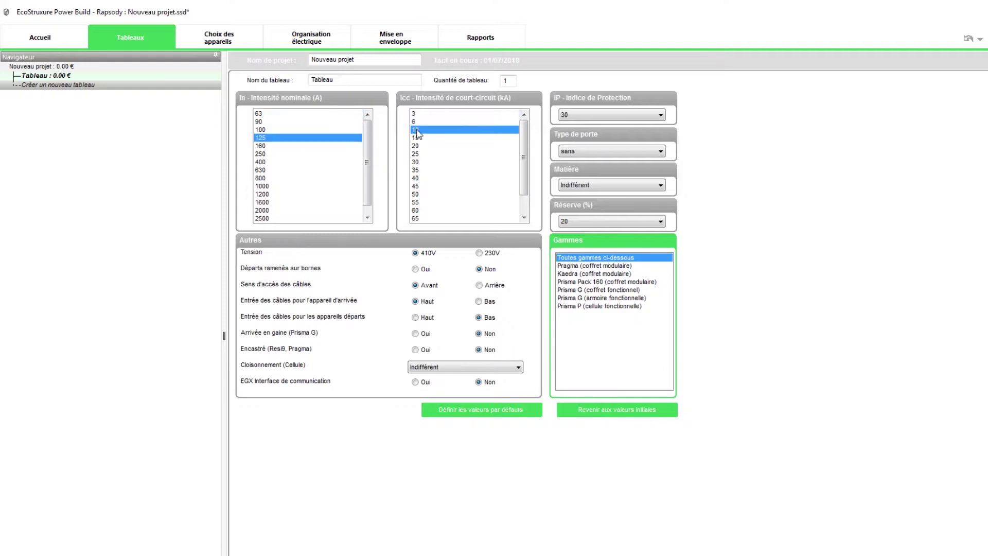
{"action": "left_click", "coordinate": [569, 266]}
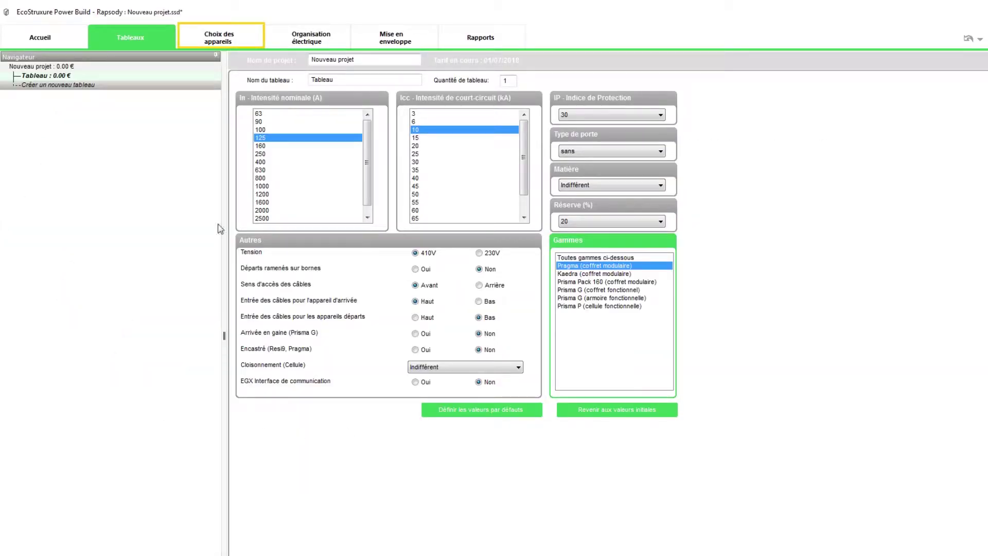
- Search the catalogue for 'masterpact' and add the Masterpact NT08-NT12 norme UL result
{"action": "left_click", "coordinate": [224, 47]}
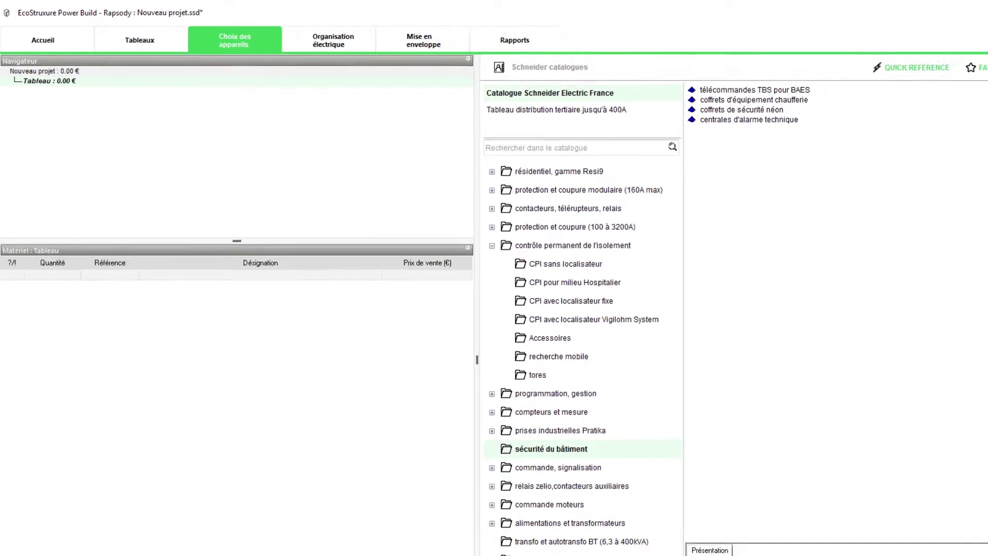
{"action": "left_click", "coordinate": [757, 361]}
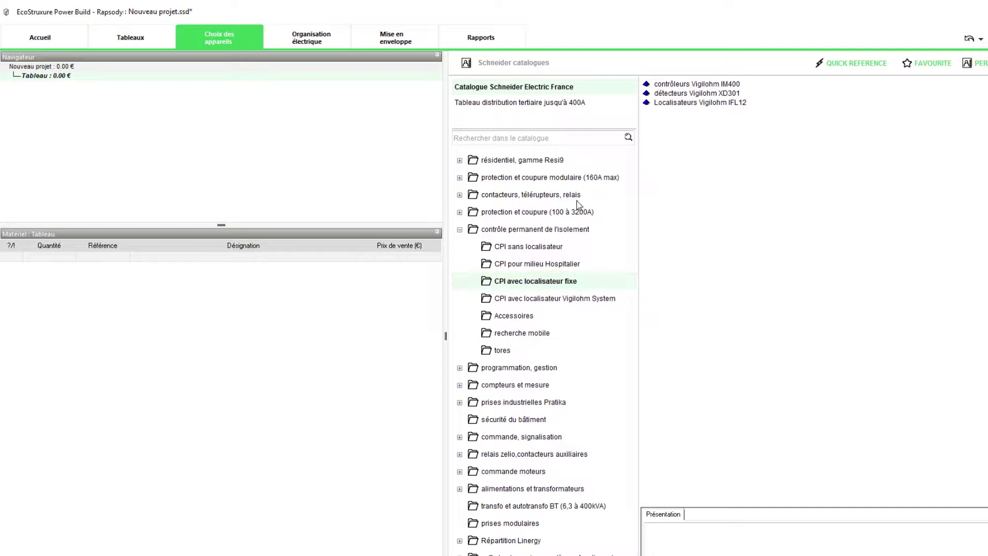
{"action": "left_click", "coordinate": [556, 135]}
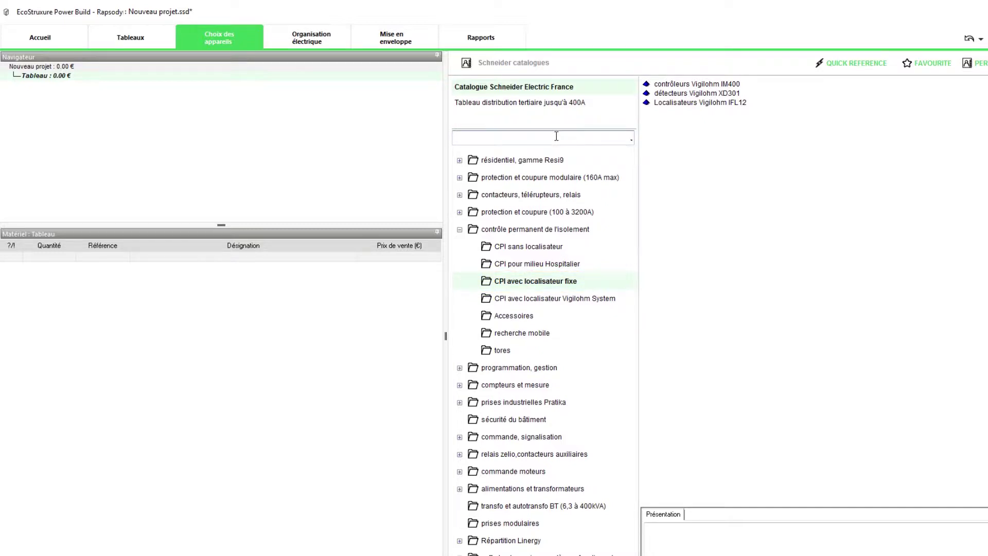
{"action": "type", "text": "masterpact"}
{"action": "key", "text": "Return"}
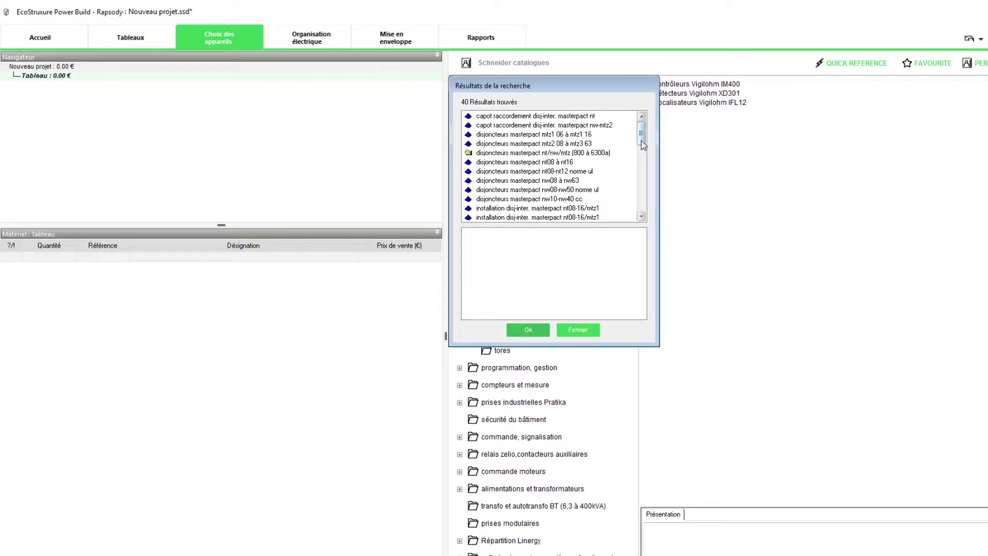
{"action": "left_click_drag", "start_coordinate": [640, 132], "coordinate": [611, 158]}
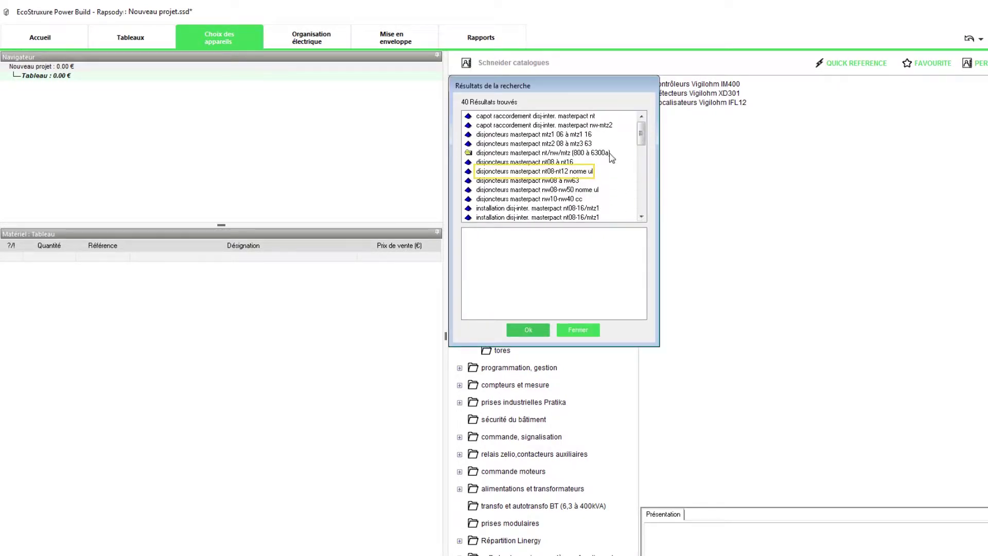
{"action": "left_click", "coordinate": [535, 172]}
{"action": "left_click", "coordinate": [530, 331]}
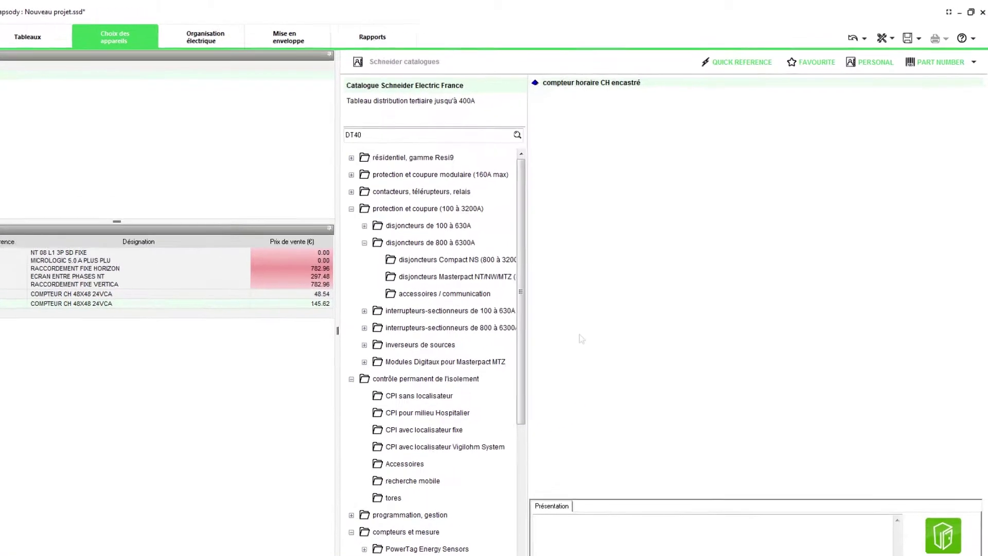
- From the Mesure favourites, change PM820MG to PM850MG and add the meter to the list
{"action": "left_click", "coordinate": [807, 67]}
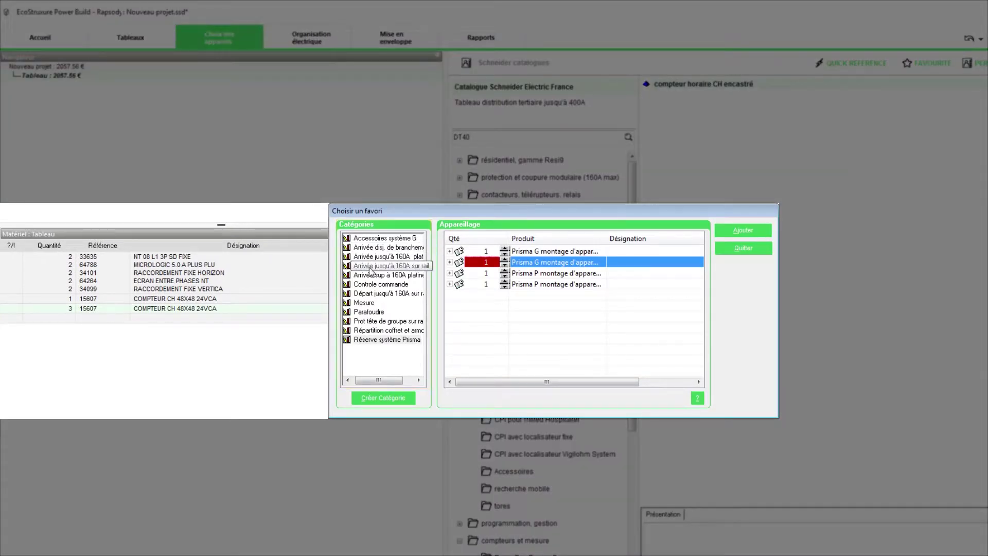
{"action": "left_click", "coordinate": [365, 303]}
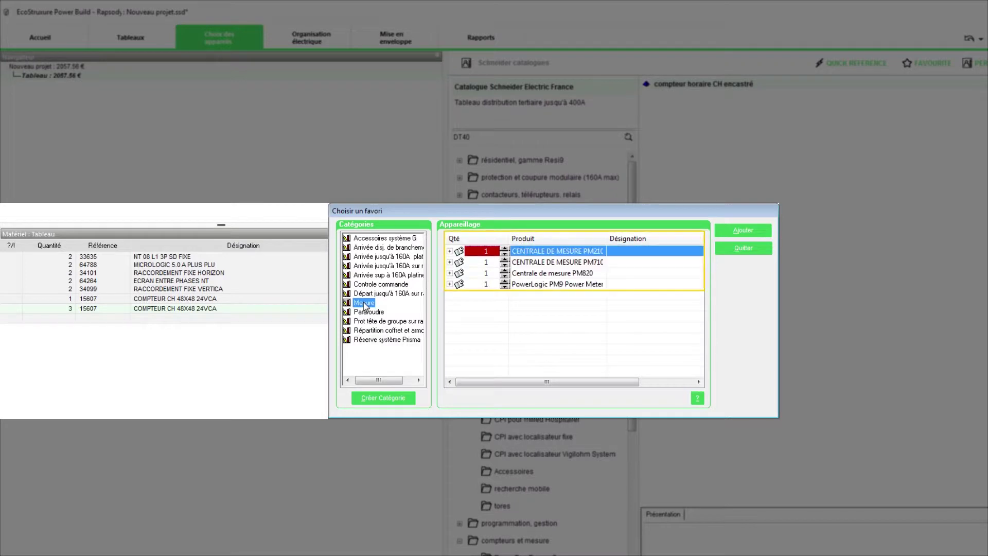
{"action": "left_click", "coordinate": [450, 262]}
{"action": "left_click", "coordinate": [450, 284]}
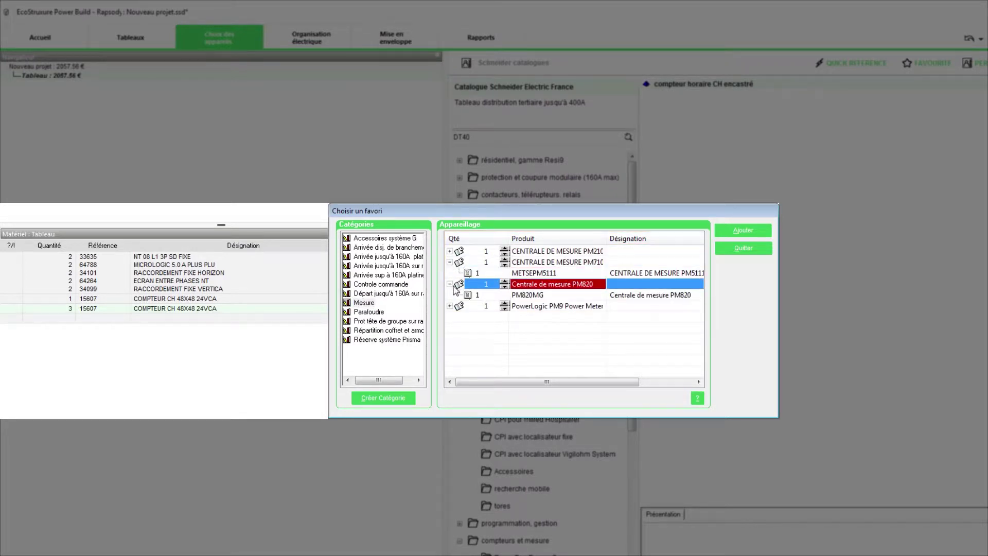
{"action": "left_click", "coordinate": [528, 297]}
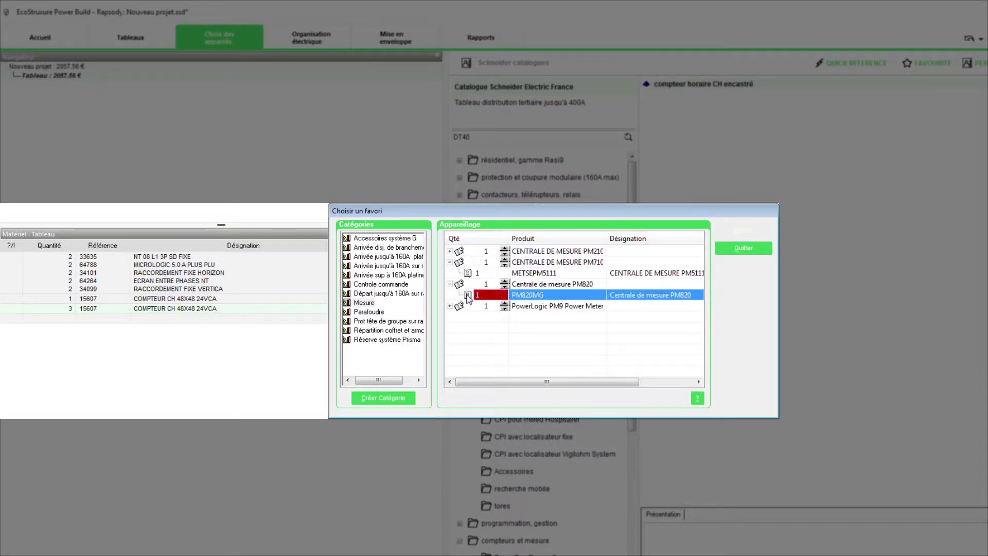
{"action": "double_click", "coordinate": [528, 297]}
{"action": "left_click", "coordinate": [522, 416]}
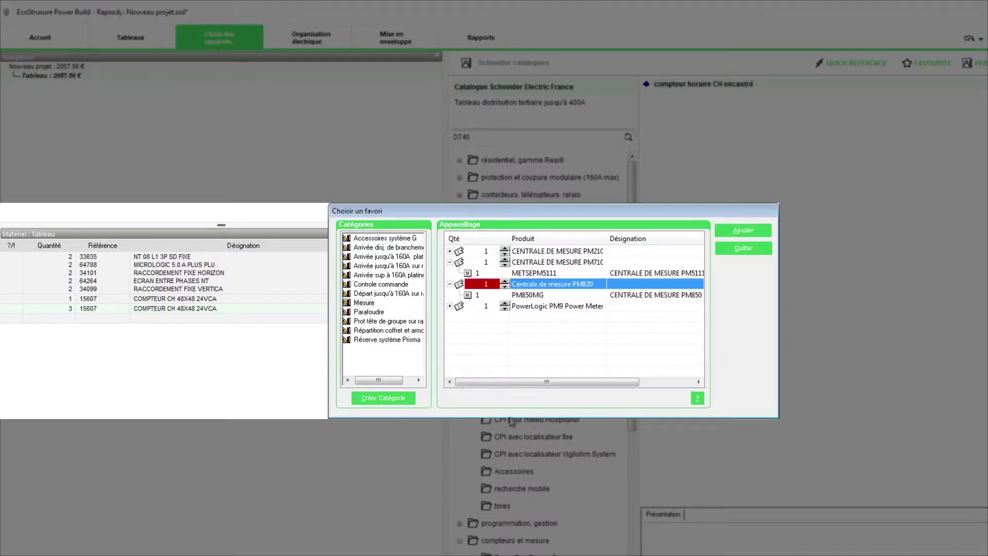
{"action": "left_click", "coordinate": [742, 230]}
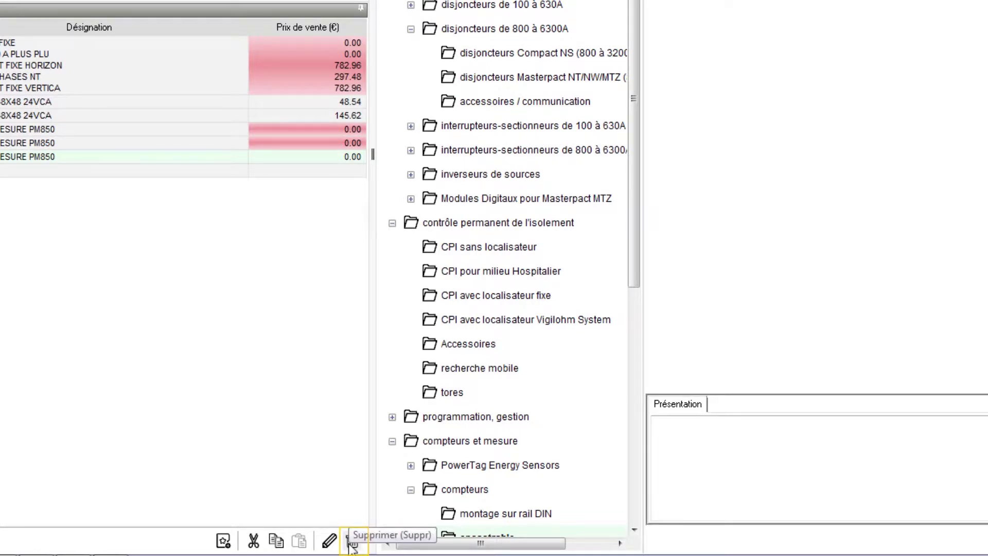
- Delete the extra PM850MG row and give the first meter TI transformers of diam. 26
{"action": "left_click", "coordinate": [352, 544]}
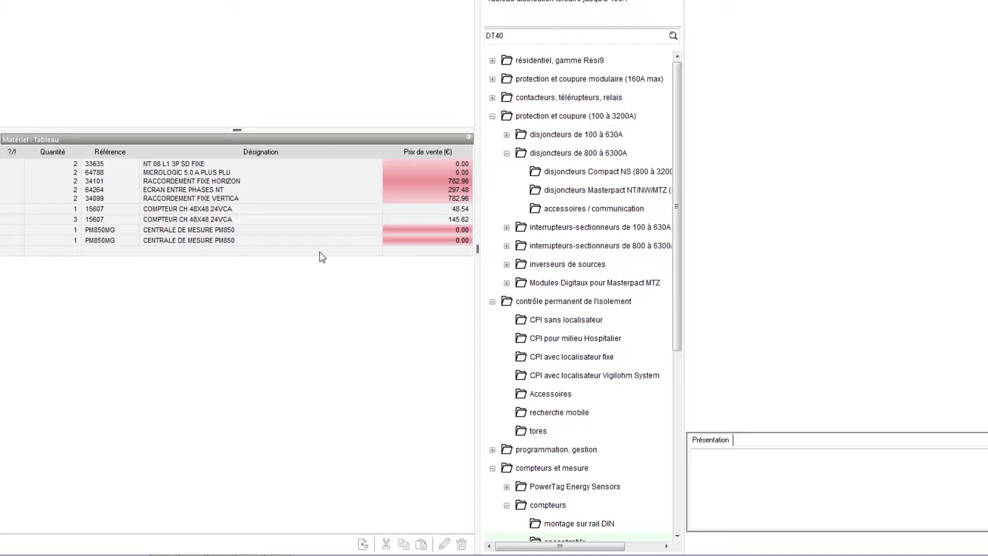
{"action": "left_click", "coordinate": [77, 230]}
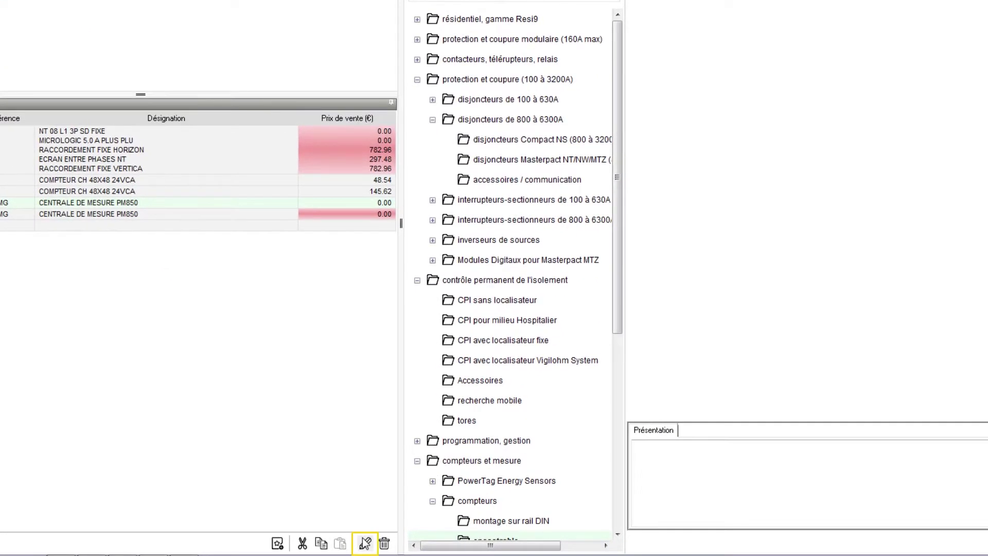
{"action": "left_click", "coordinate": [364, 543]}
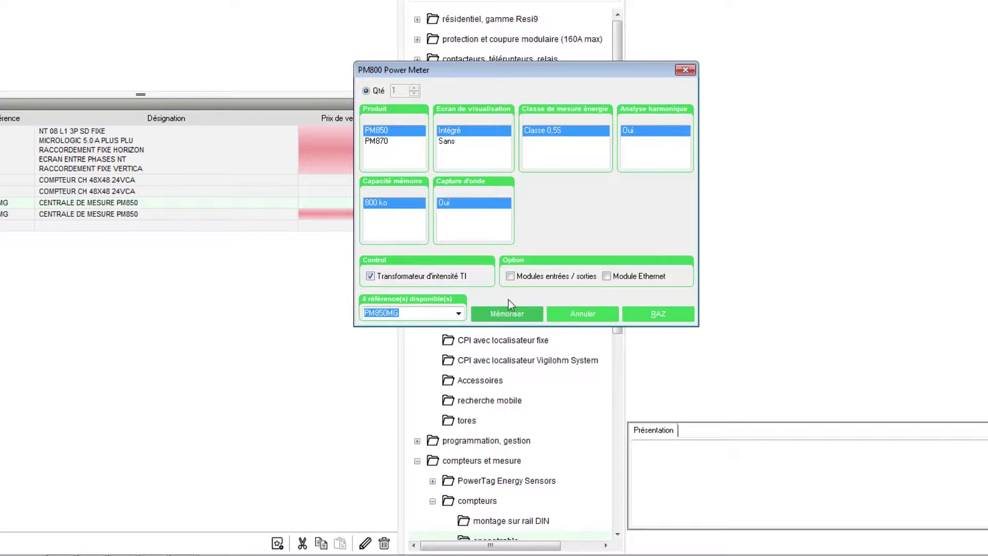
{"action": "left_click", "coordinate": [511, 317]}
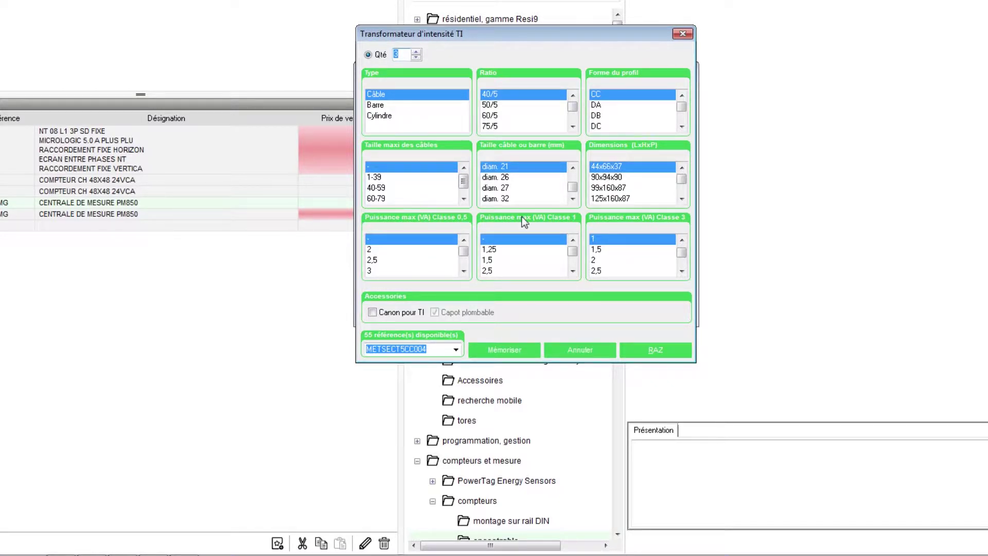
{"action": "left_click", "coordinate": [524, 177]}
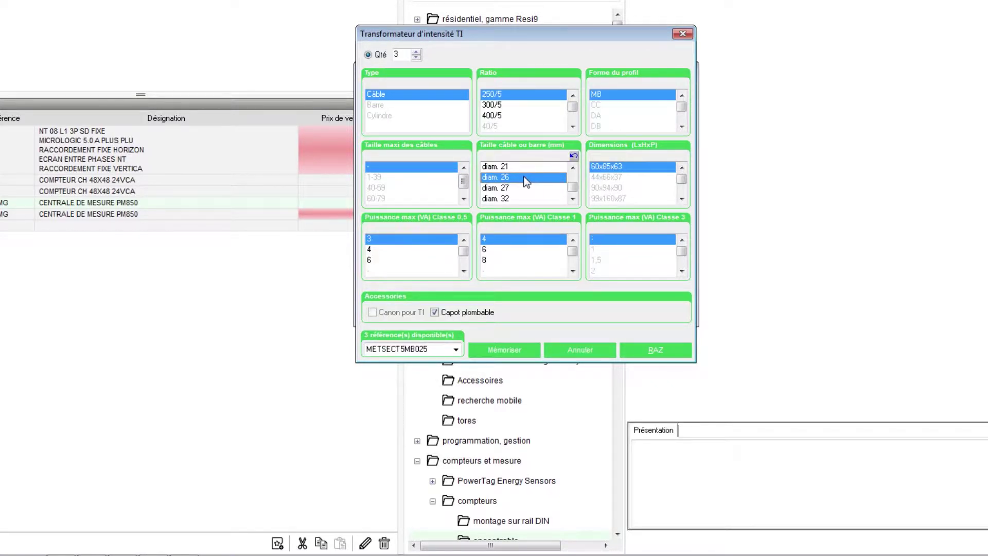
{"action": "left_click", "coordinate": [512, 354]}
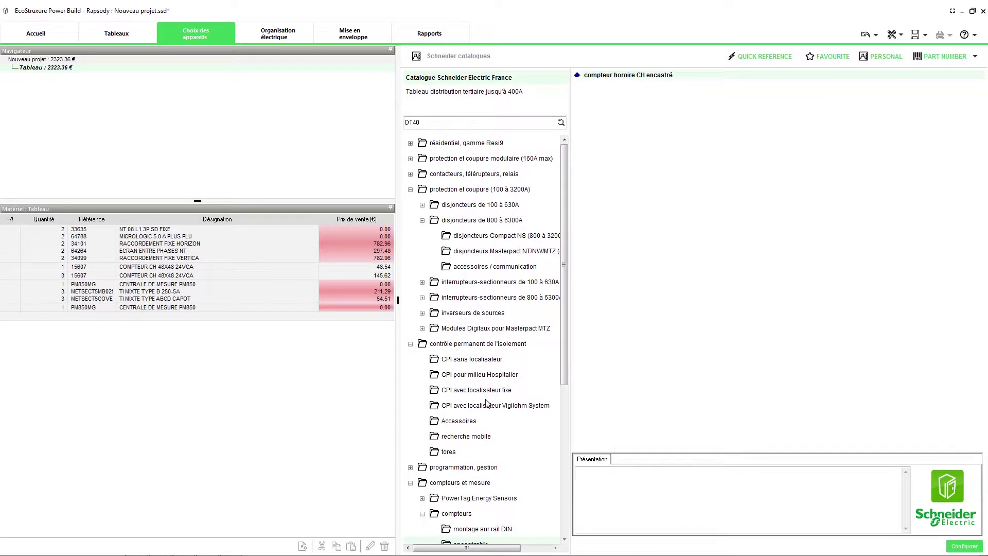
- Copy and paste the Masterpact breaker group to make a duplicate
{"action": "double_click", "coordinate": [46, 229]}
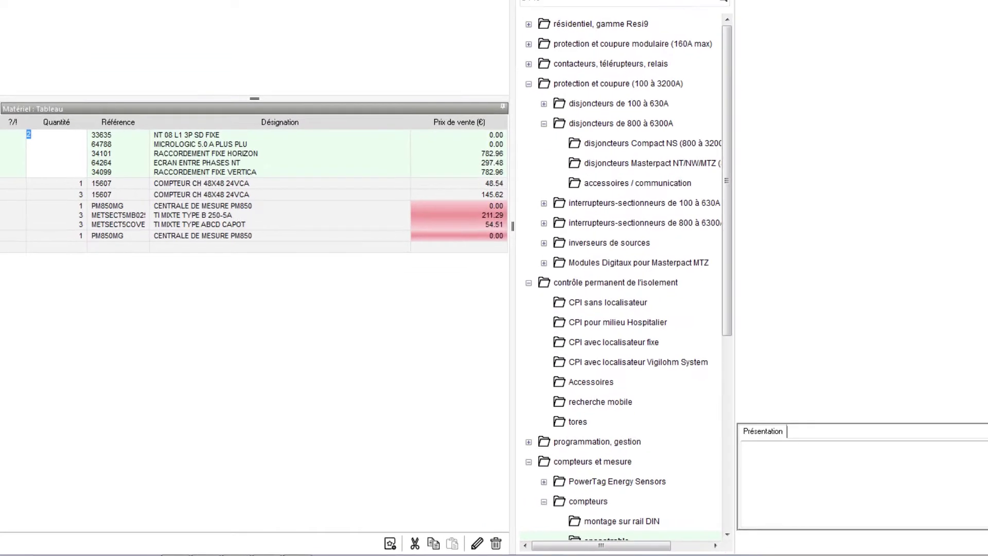
{"action": "left_click", "coordinate": [432, 546]}
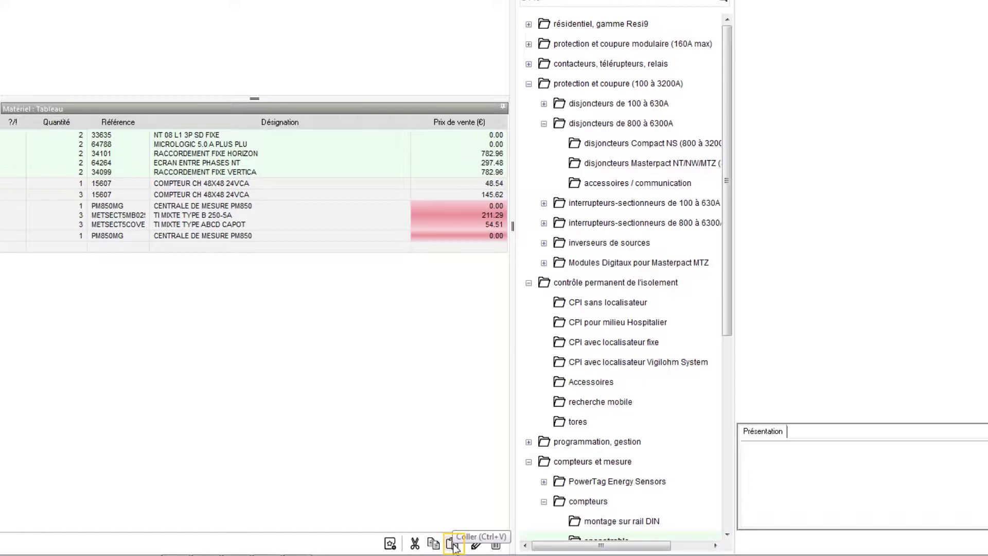
{"action": "left_click", "coordinate": [453, 544]}
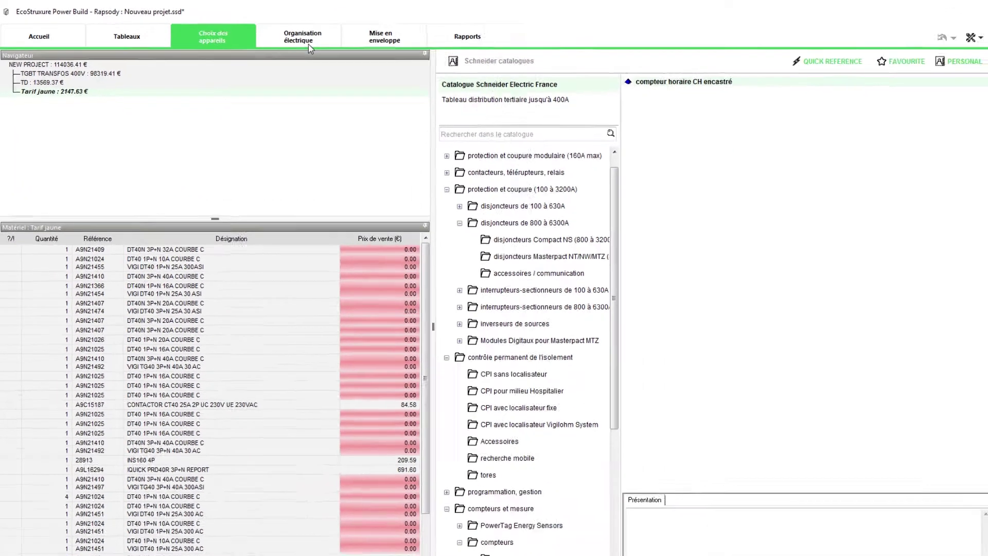
- Auto-generate functional names on the Organisation électrique diagram and confirm the incomer's Nom Fonctionnel
{"action": "left_click", "coordinate": [308, 45]}
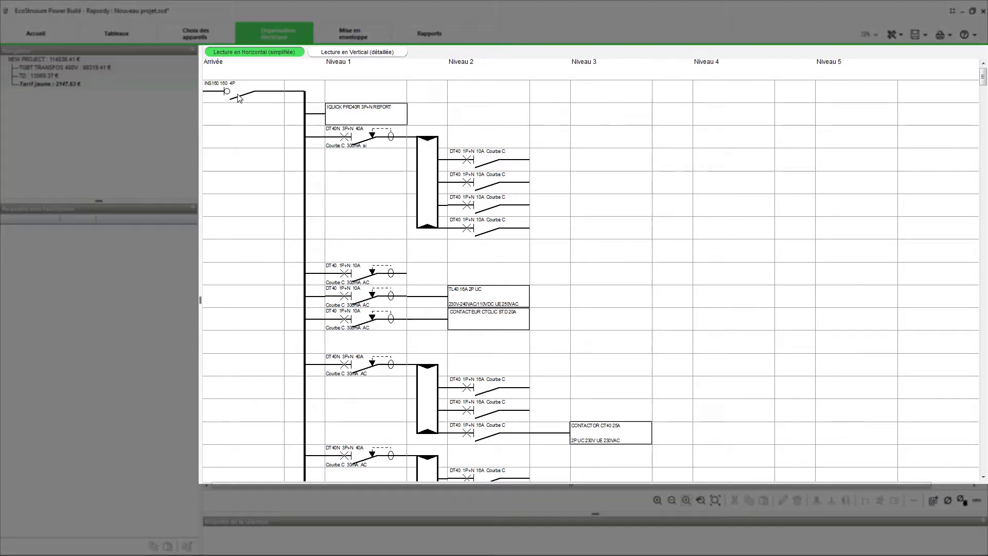
{"action": "left_click", "coordinate": [238, 97]}
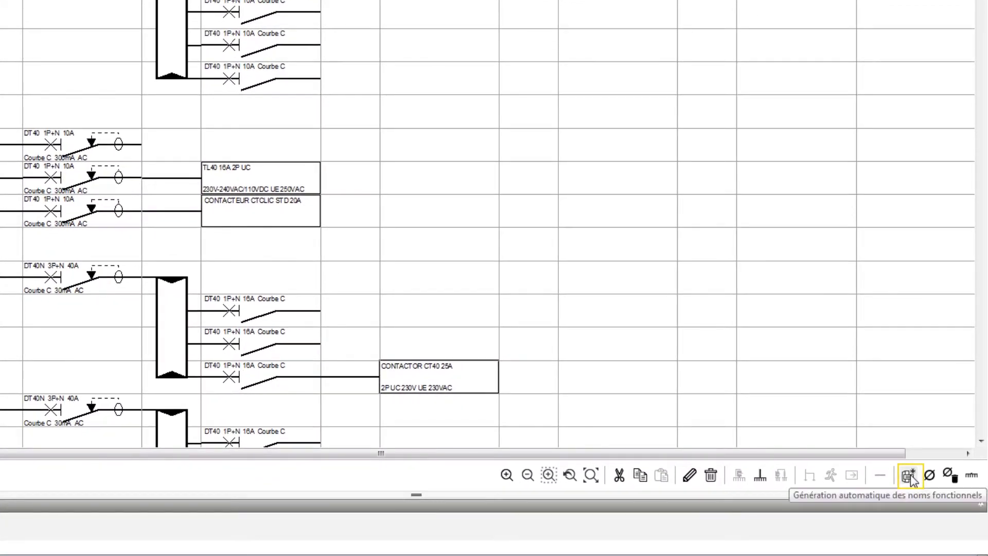
{"action": "left_click", "coordinate": [909, 476]}
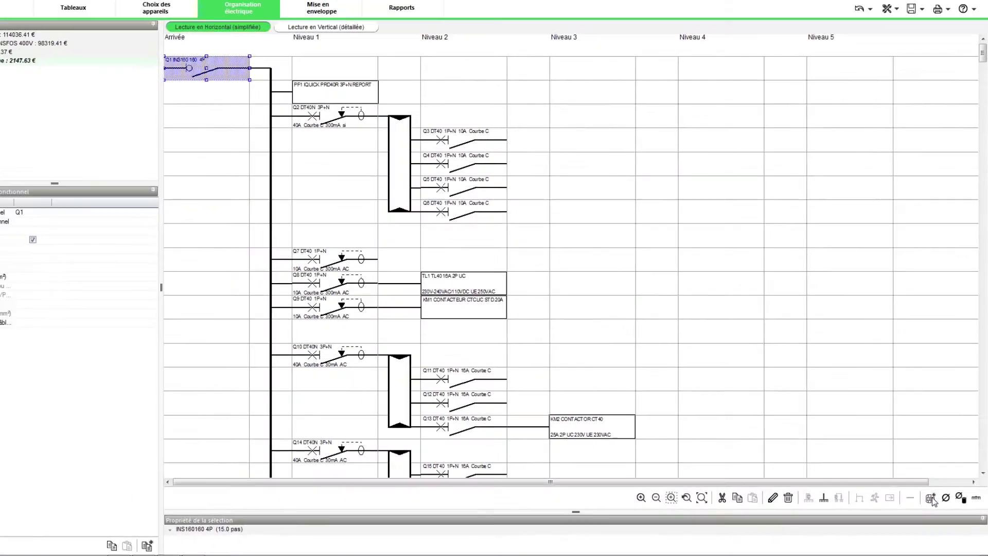
{"action": "left_click", "coordinate": [29, 212]}
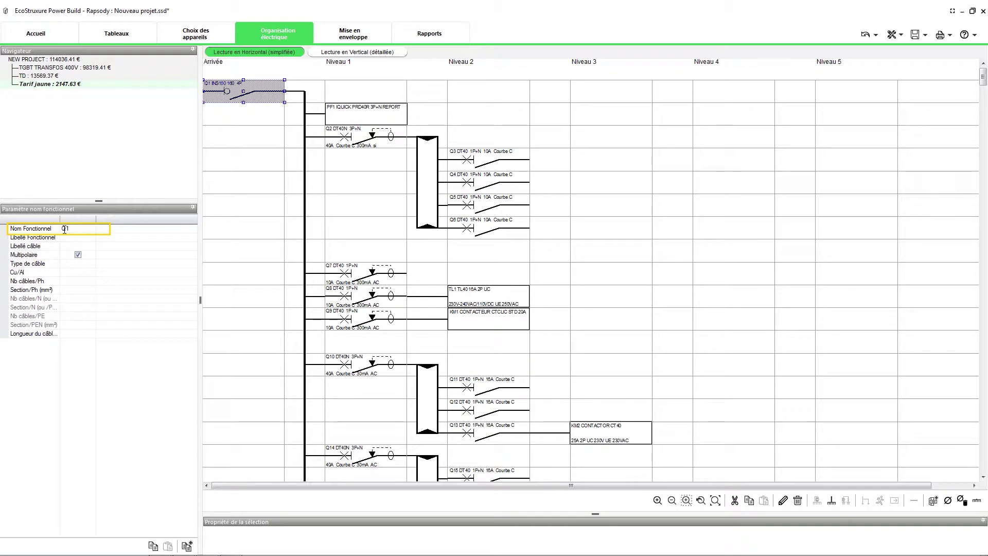
{"action": "key", "text": "Return"}
- Move the Q6 breaker down beside the Q7 row, then show another board's diagram
{"action": "left_click", "coordinate": [475, 228]}
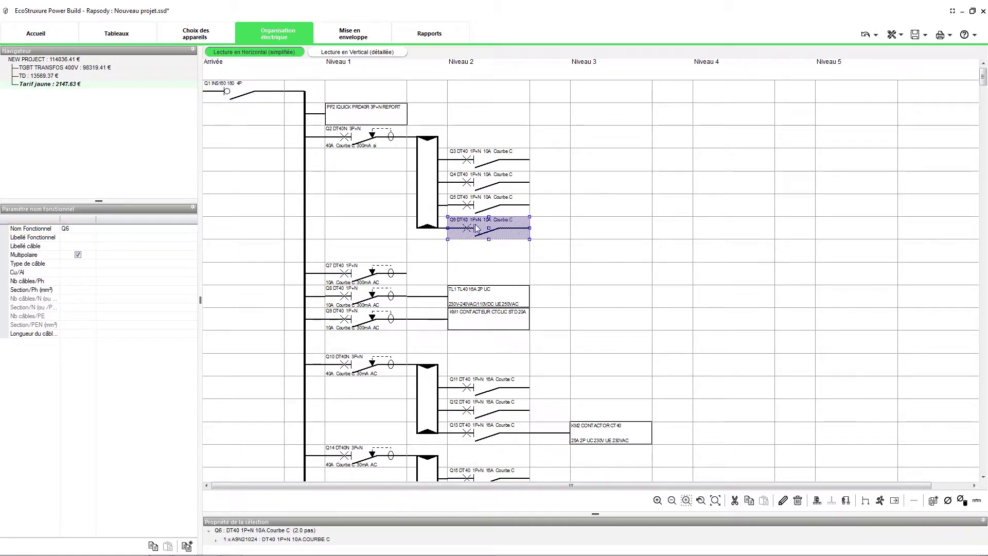
{"action": "left_click_drag", "start_coordinate": [476, 228], "coordinate": [436, 269]}
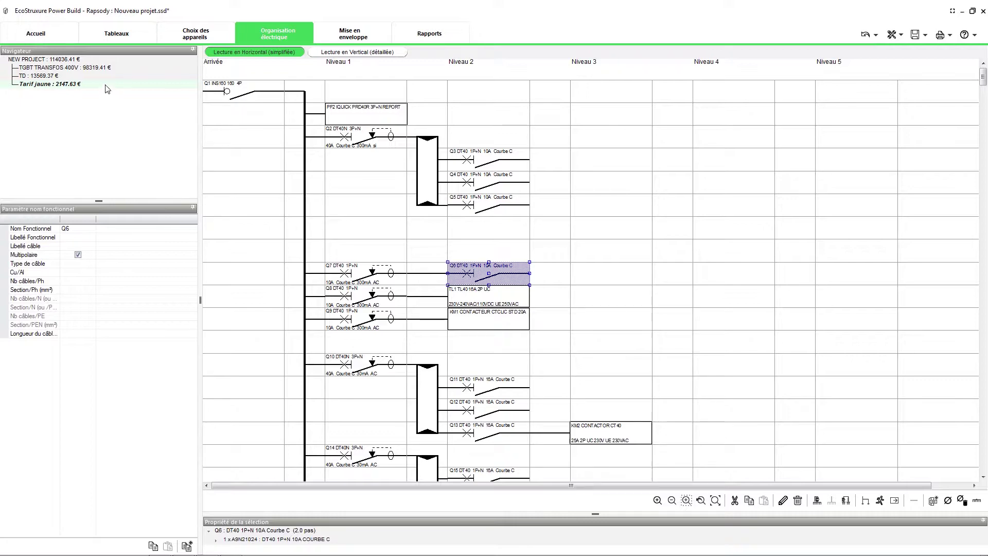
{"action": "left_click", "coordinate": [102, 69]}
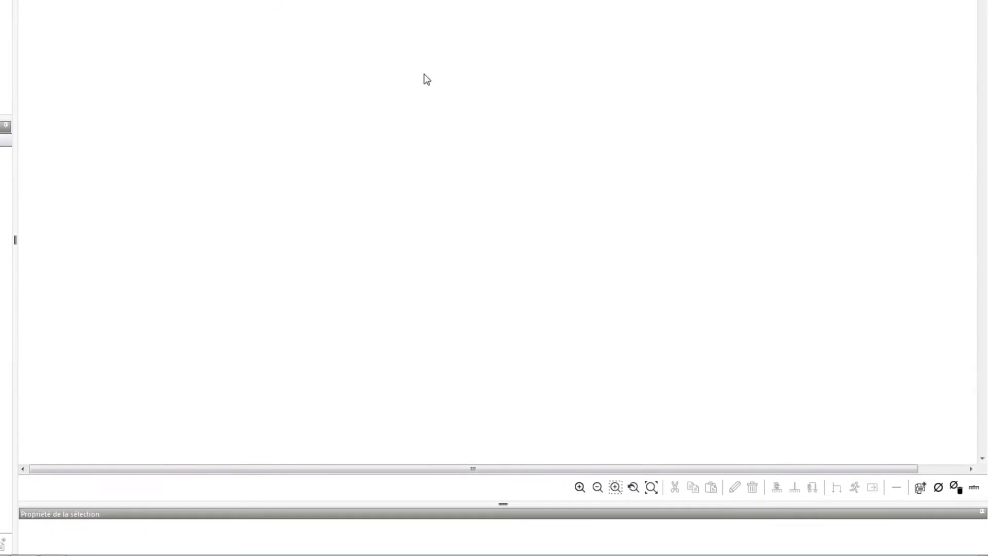
- Extend the outgoing lines to the diagram's right edge and return to Tarif jaune's diagram
{"action": "left_click", "coordinate": [937, 489]}
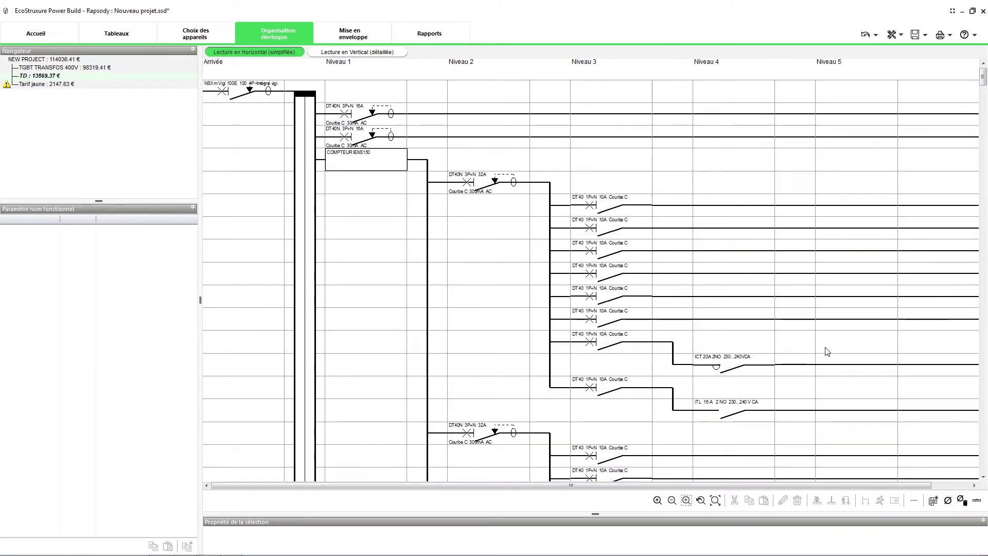
{"action": "left_click_drag", "start_coordinate": [792, 486], "coordinate": [864, 486]}
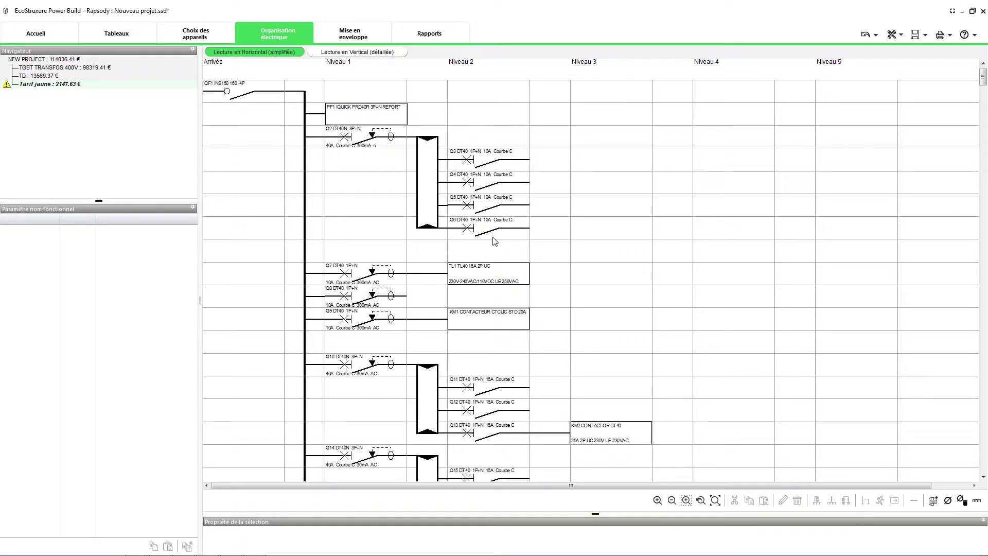
{"action": "left_click", "coordinate": [427, 144]}
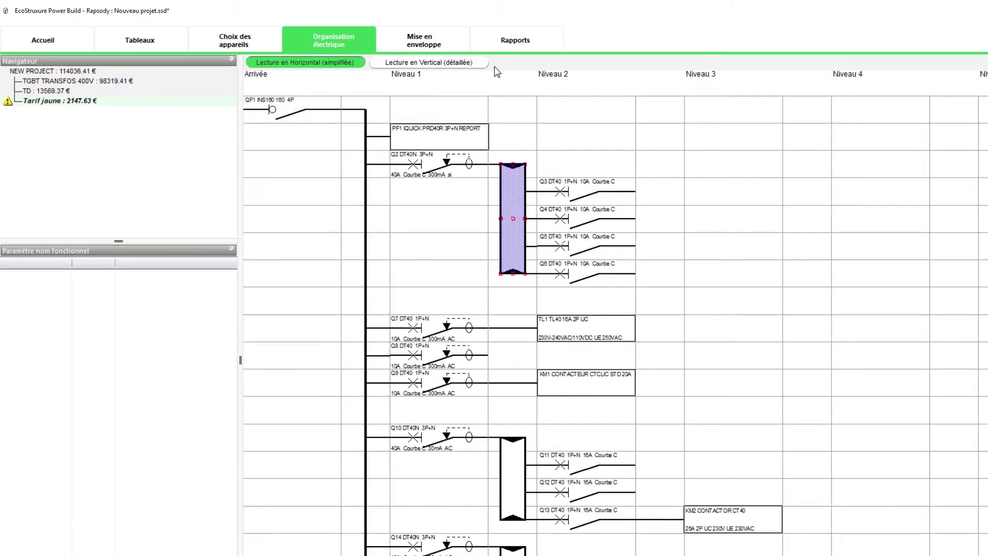
- Show Tarif jaune's Face avant view in the Mise en enveloppe stage
{"action": "left_click", "coordinate": [472, 100]}
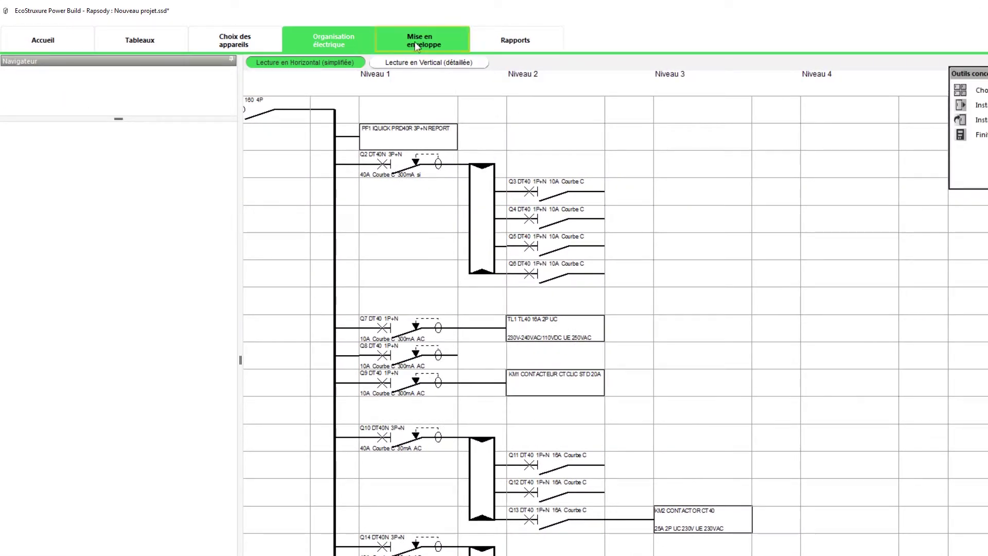
{"action": "left_click", "coordinate": [422, 39]}
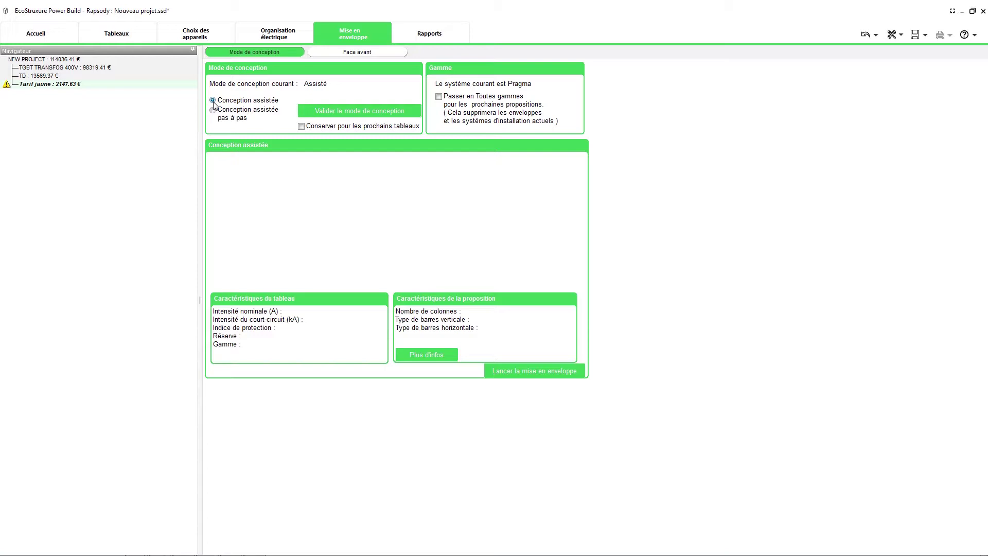
{"action": "left_click", "coordinate": [343, 56]}
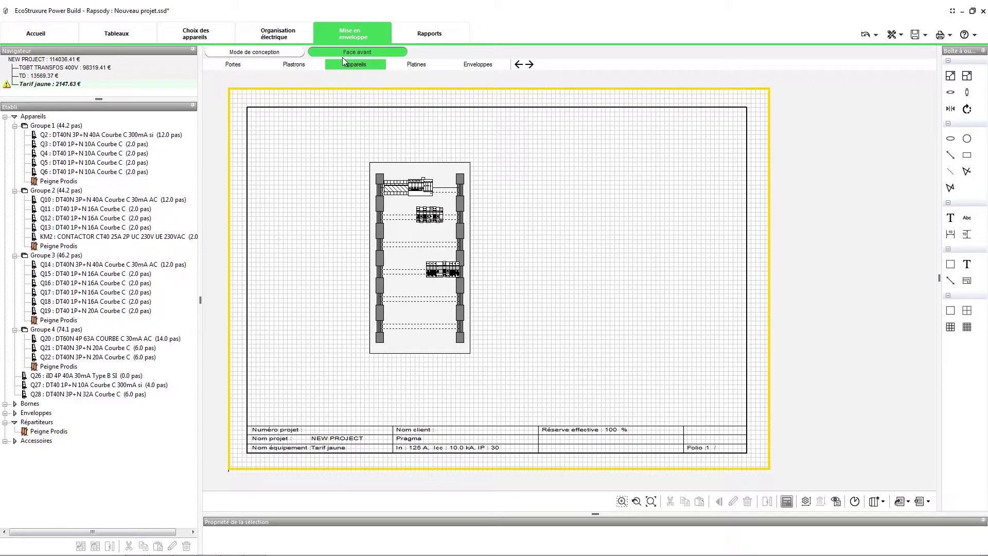
- With Q2 selected, view the Plastrons, Appareils, Platines and Enveloppes layers, ending on Portes
{"action": "left_click", "coordinate": [45, 135]}
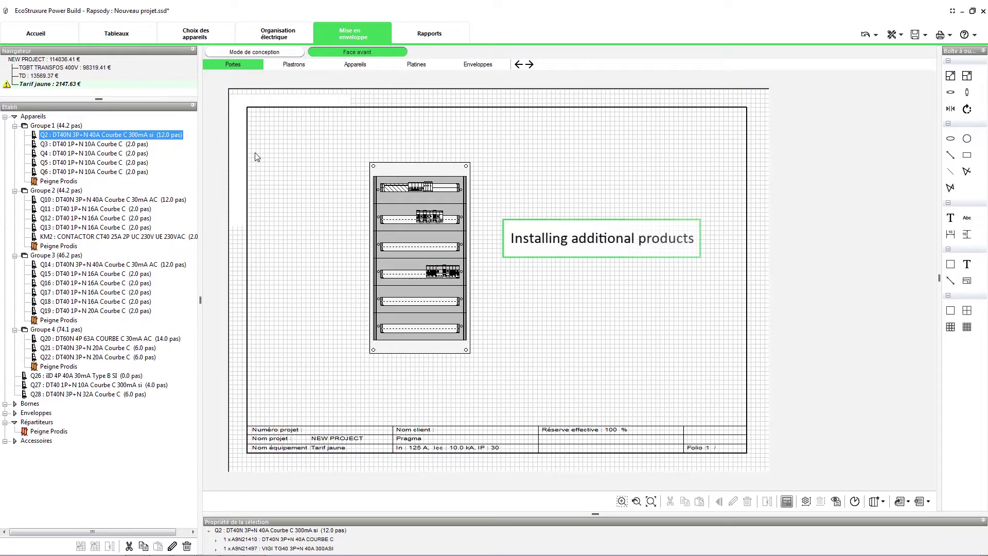
{"action": "left_click", "coordinate": [294, 68]}
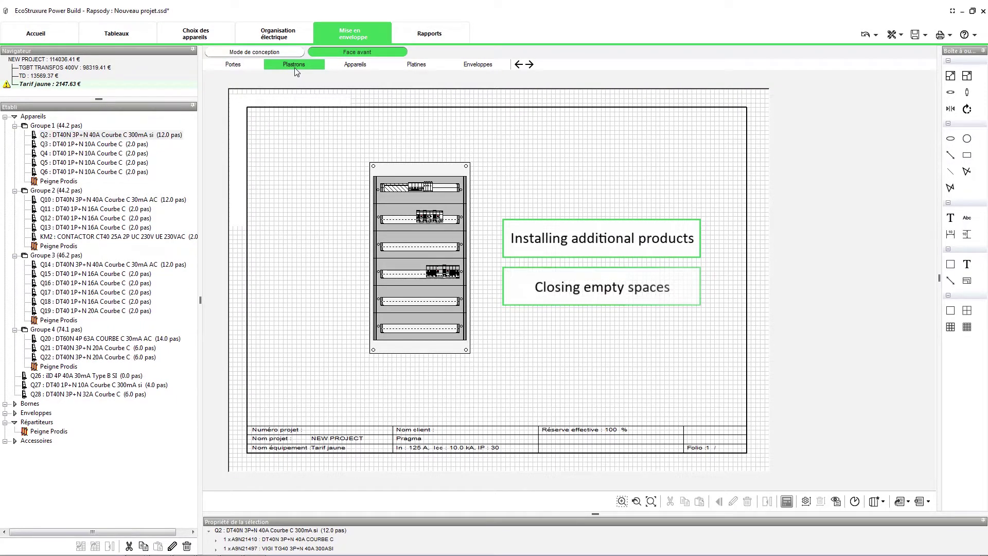
{"action": "left_click", "coordinate": [350, 63]}
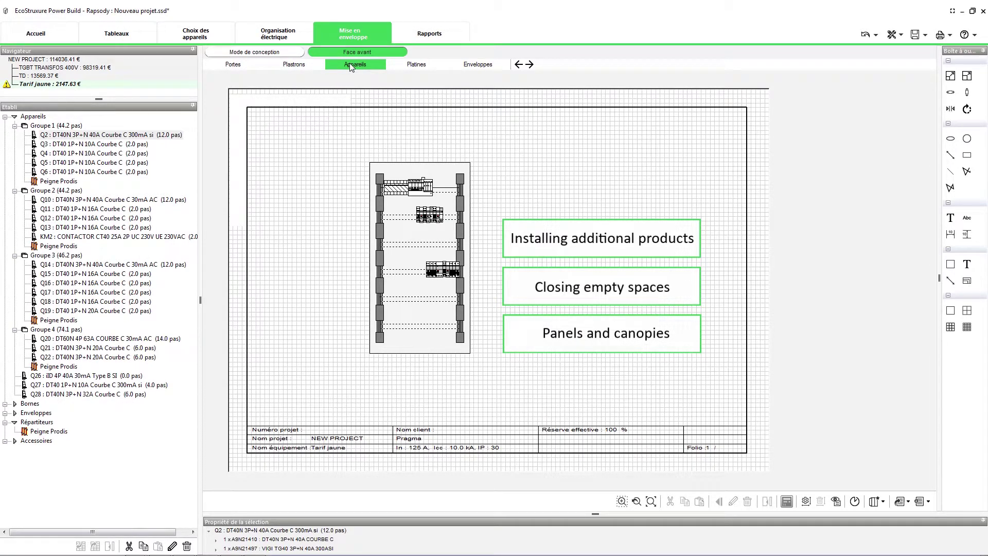
{"action": "left_click", "coordinate": [424, 67]}
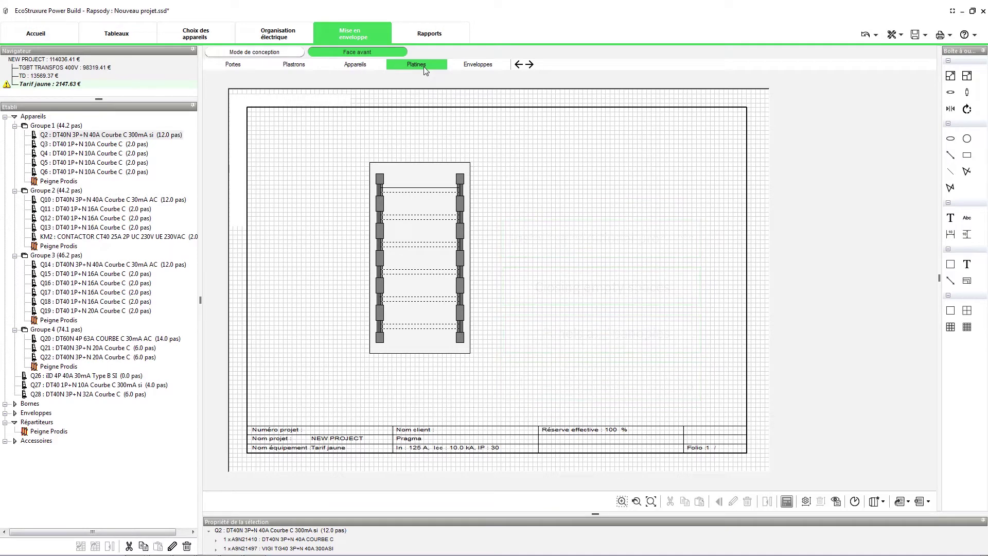
{"action": "left_click", "coordinate": [470, 66]}
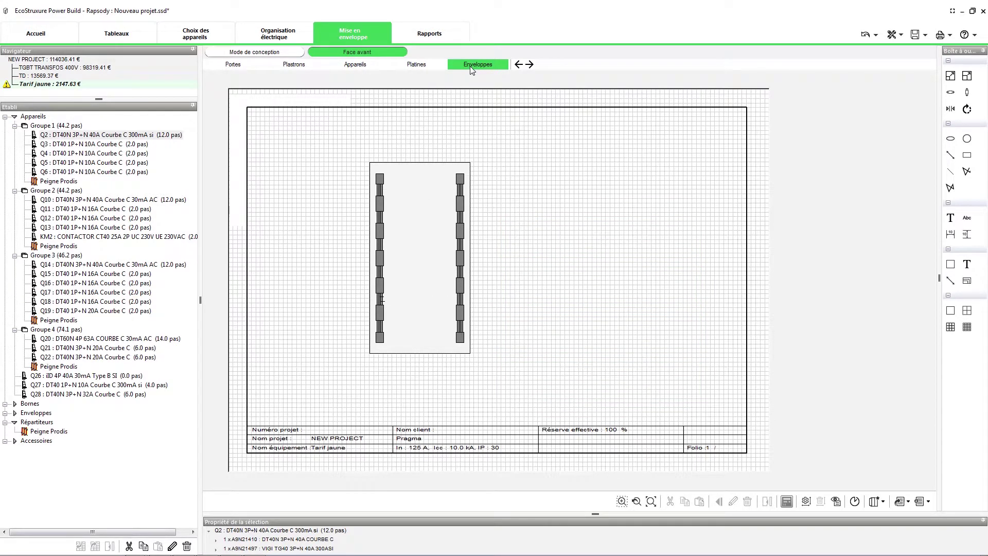
{"action": "left_click", "coordinate": [233, 66]}
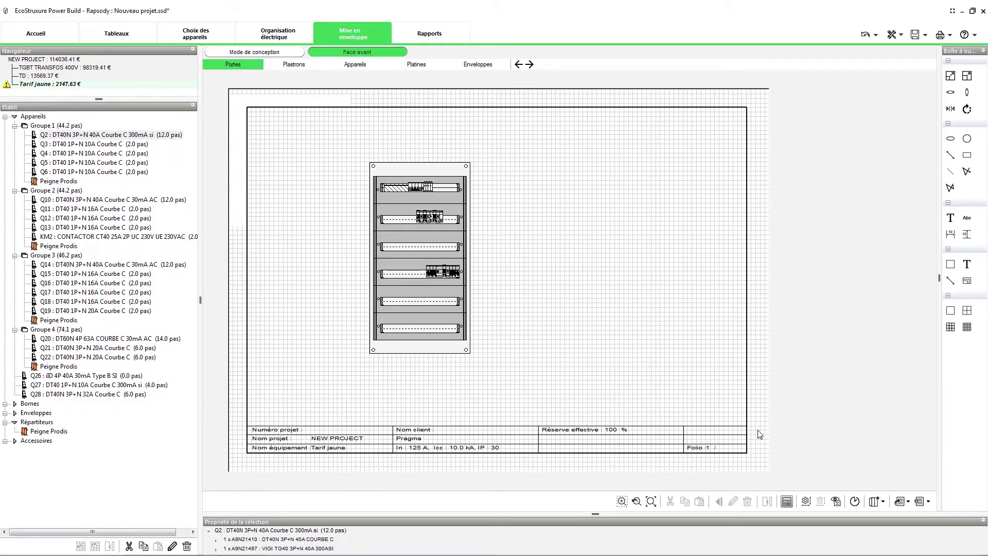
- Print the front view via Imprimer… to the Microsoft XPS Document Writer
{"action": "left_click", "coordinate": [951, 35]}
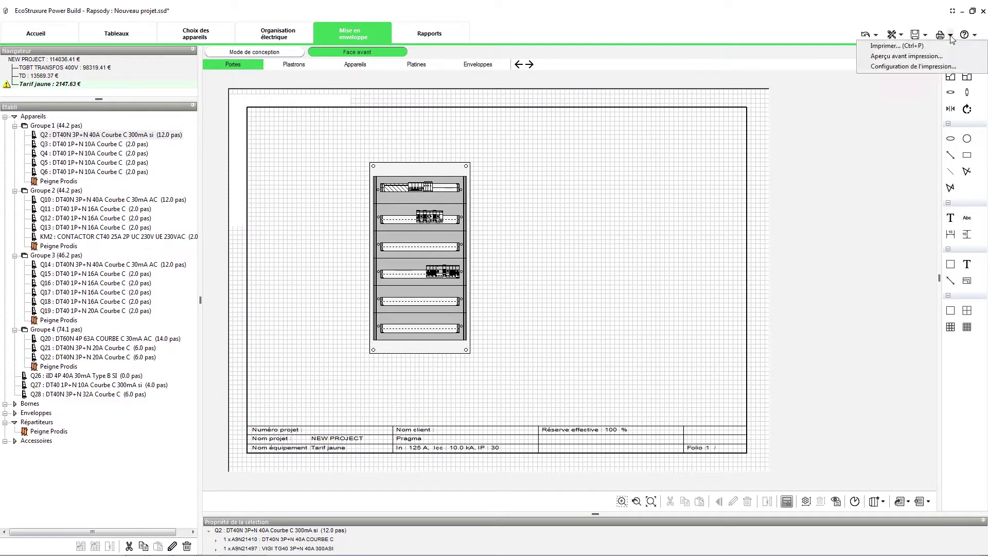
{"action": "left_click", "coordinate": [887, 47]}
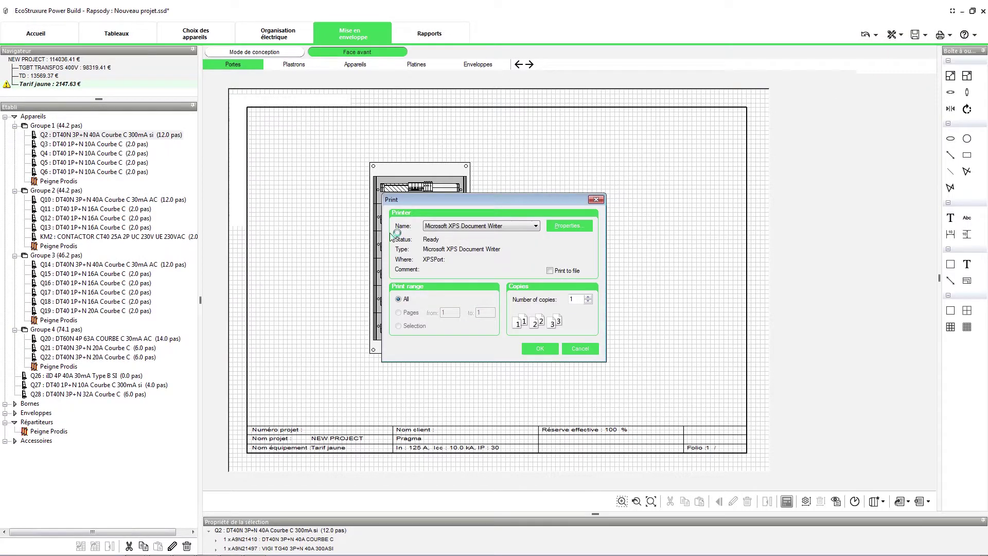
{"action": "left_click", "coordinate": [522, 226]}
{"action": "left_click", "coordinate": [504, 242]}
{"action": "left_click", "coordinate": [589, 297]}
{"action": "left_click", "coordinate": [588, 297]}
{"action": "left_click", "coordinate": [588, 297]}
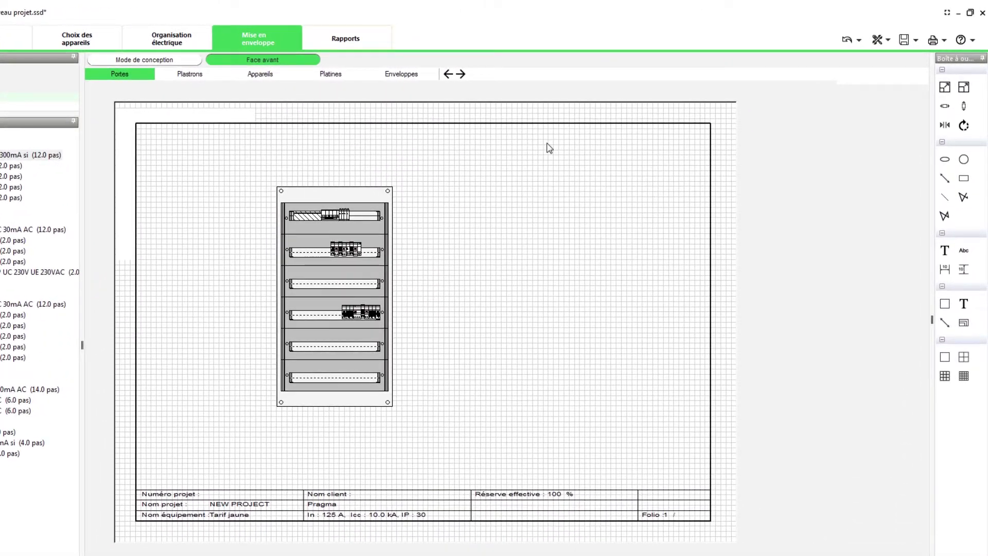
- In Rapports, view the Références parts list, then the Chiffrage costing table totalling 114036.41 €
{"action": "left_click", "coordinate": [357, 41]}
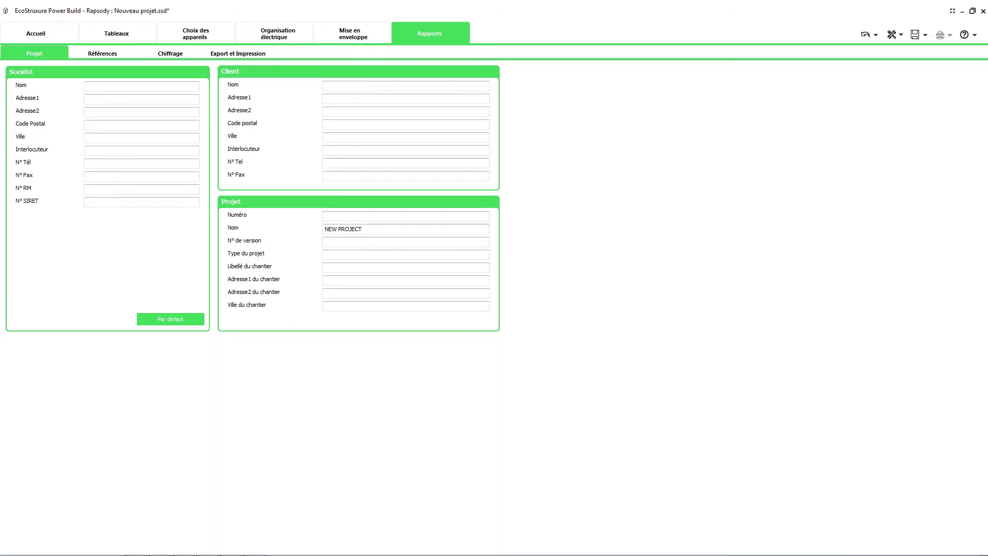
{"action": "left_click", "coordinate": [142, 85]}
{"action": "left_click", "coordinate": [103, 54]}
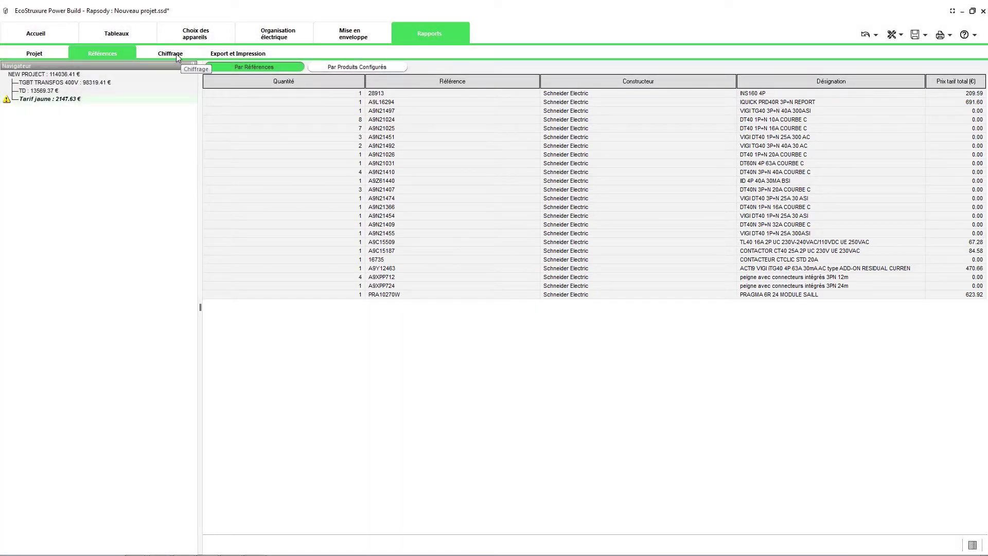
{"action": "left_click", "coordinate": [176, 53]}
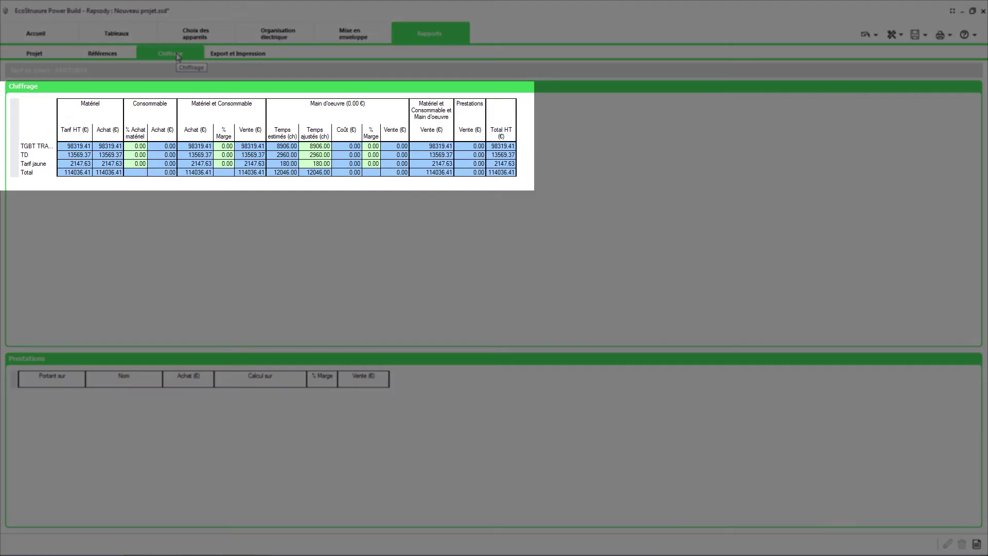